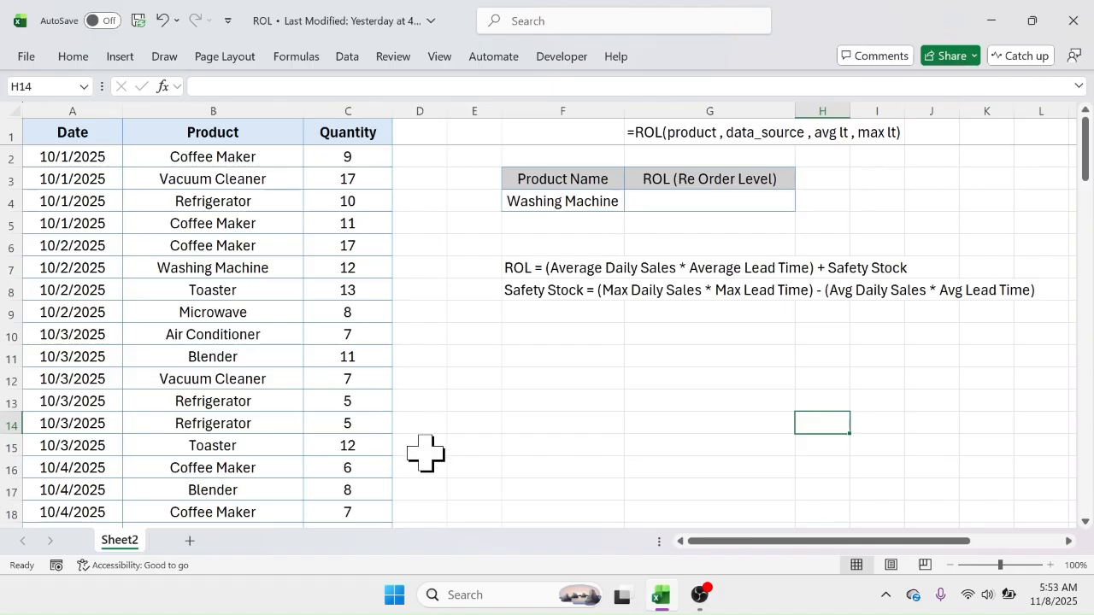
# Step: Examine the Date, Product and Quantity columns, the product cell F4, and the ROL and Safety Stock formulas in F7 and F8
pyautogui.moveTo(92, 134); pyautogui.dragTo(91, 420)
pyautogui.moveTo(244, 140); pyautogui.dragTo(238, 419)
pyautogui.moveTo(378, 135); pyautogui.dragTo(346, 423)
pyautogui.moveTo(538, 268); pyautogui.dragTo(1030, 286)
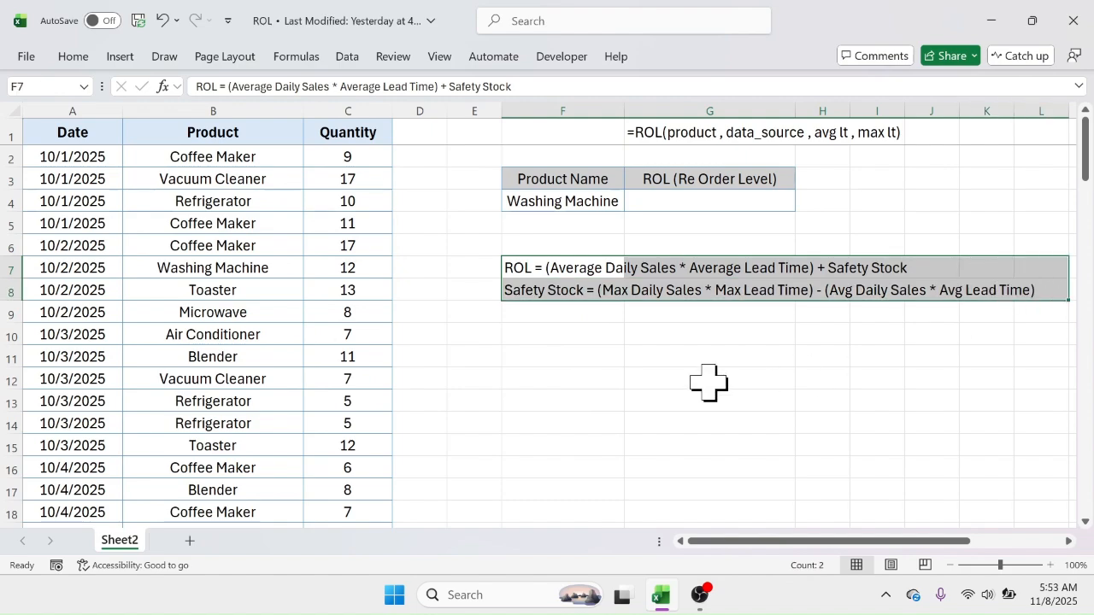
pyautogui.click(617, 356)
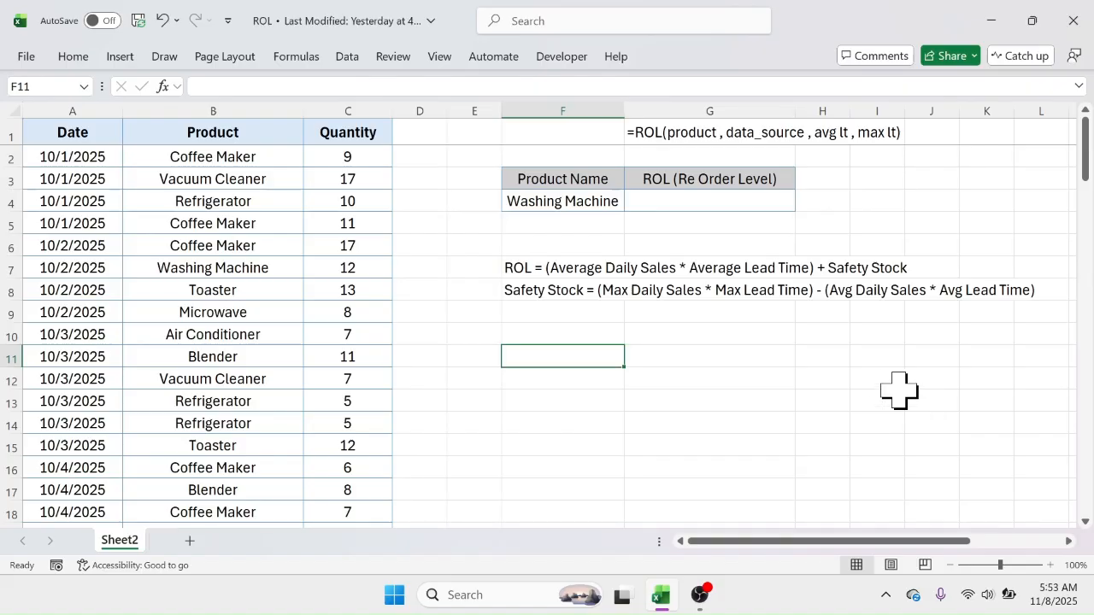
pyautogui.click(549, 205)
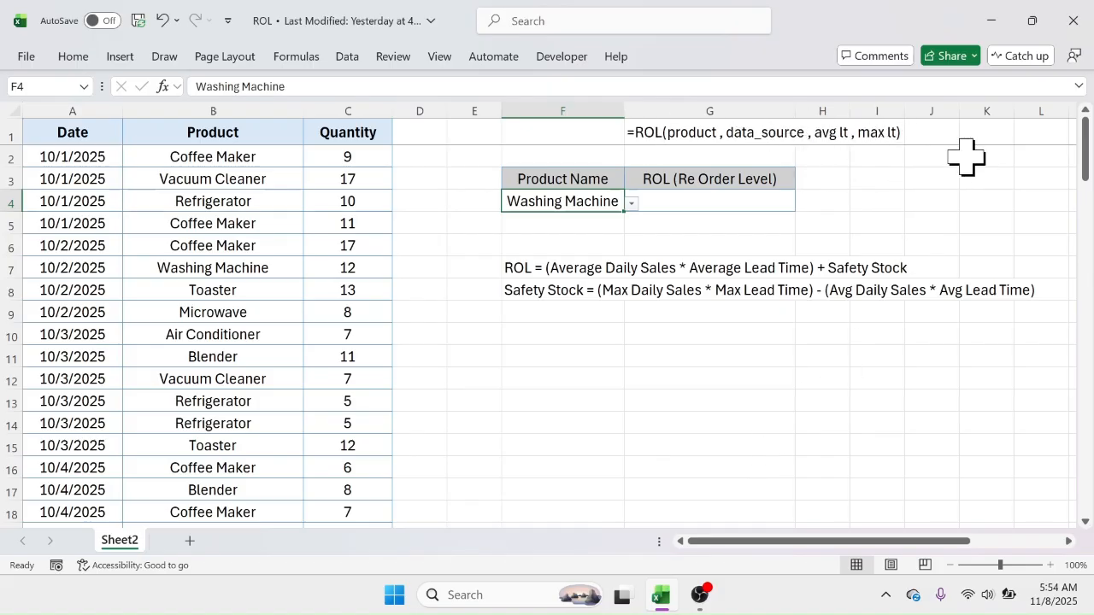
pyautogui.click(562, 357)
pyautogui.moveTo(73, 134); pyautogui.dragTo(336, 393)
pyautogui.click(508, 267)
pyautogui.click(525, 292)
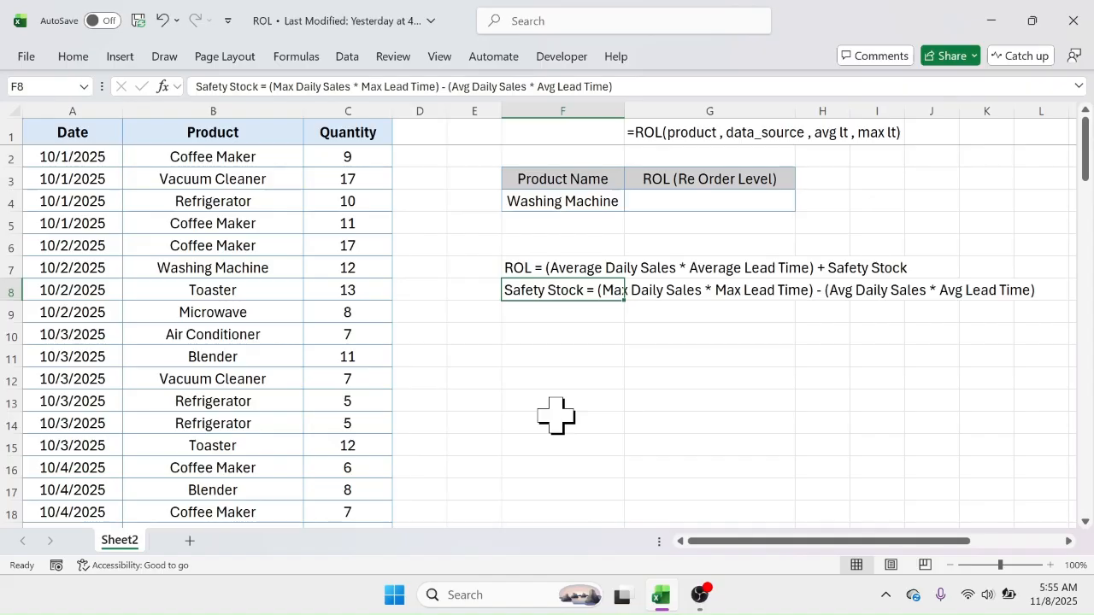
pyautogui.click(637, 357)
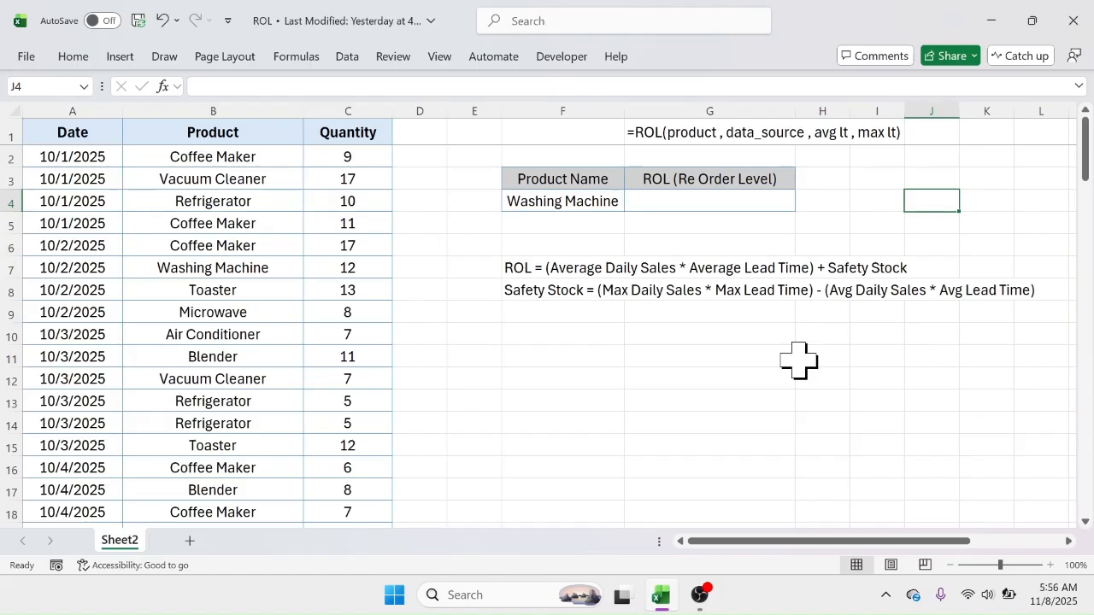
# Step: Enter the formula =ROL(F4,A2:C101,5,9) in cell G4 to calculate the selected product's reorder level
pyautogui.click(689, 206)
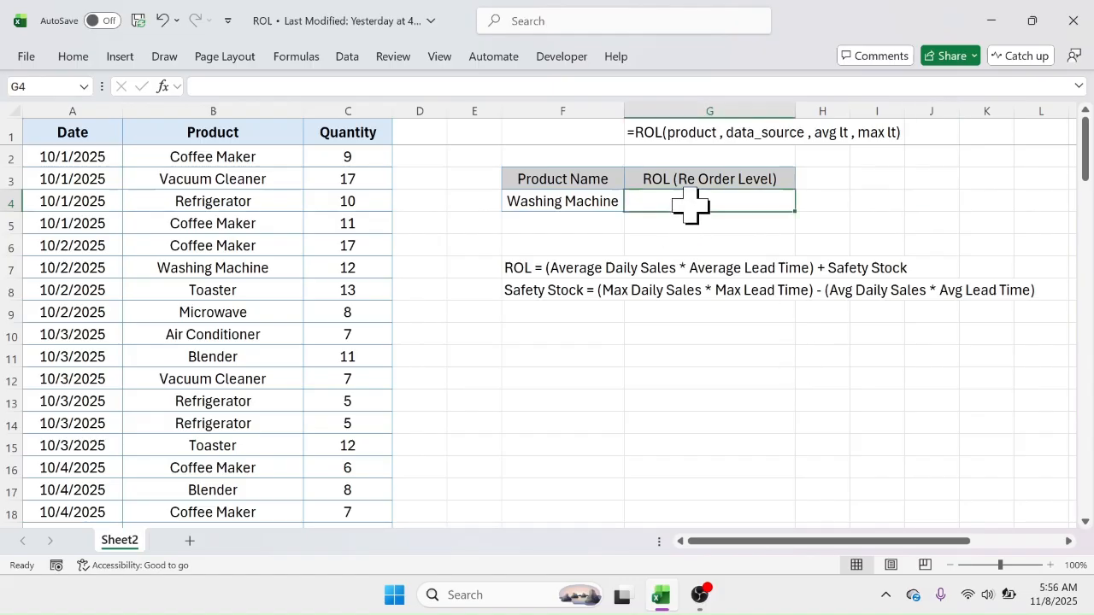
pyautogui.write('=ROL')
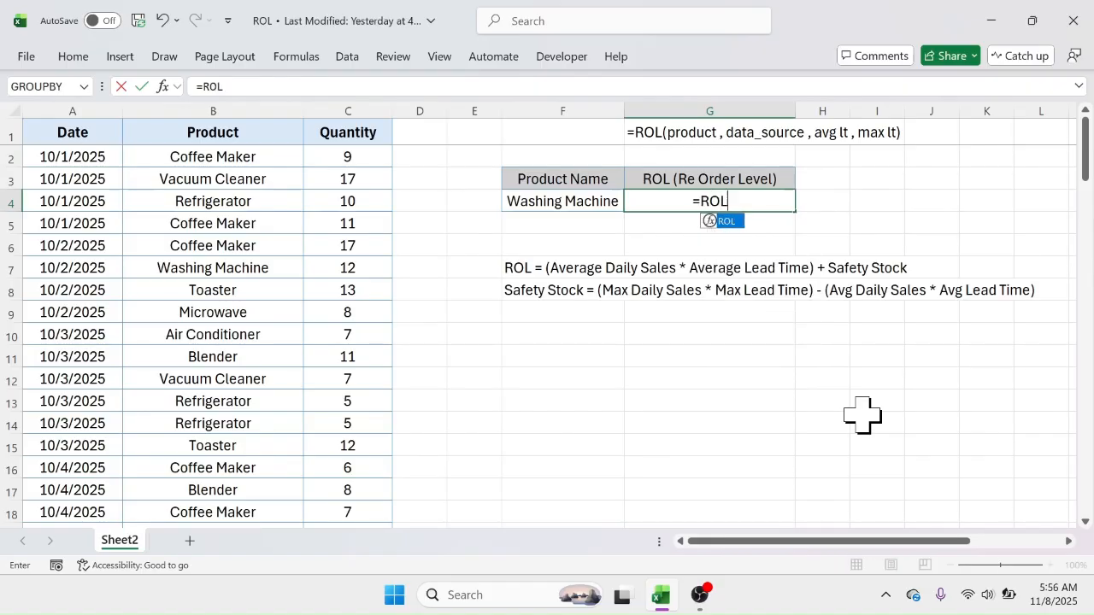
pyautogui.write('(')
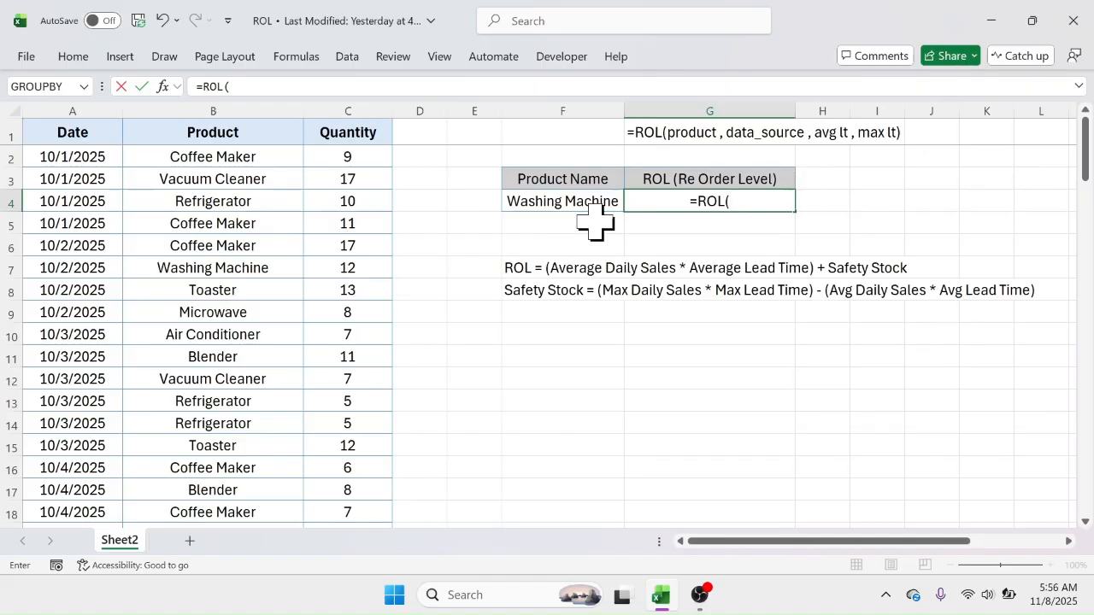
pyautogui.click(562, 200)
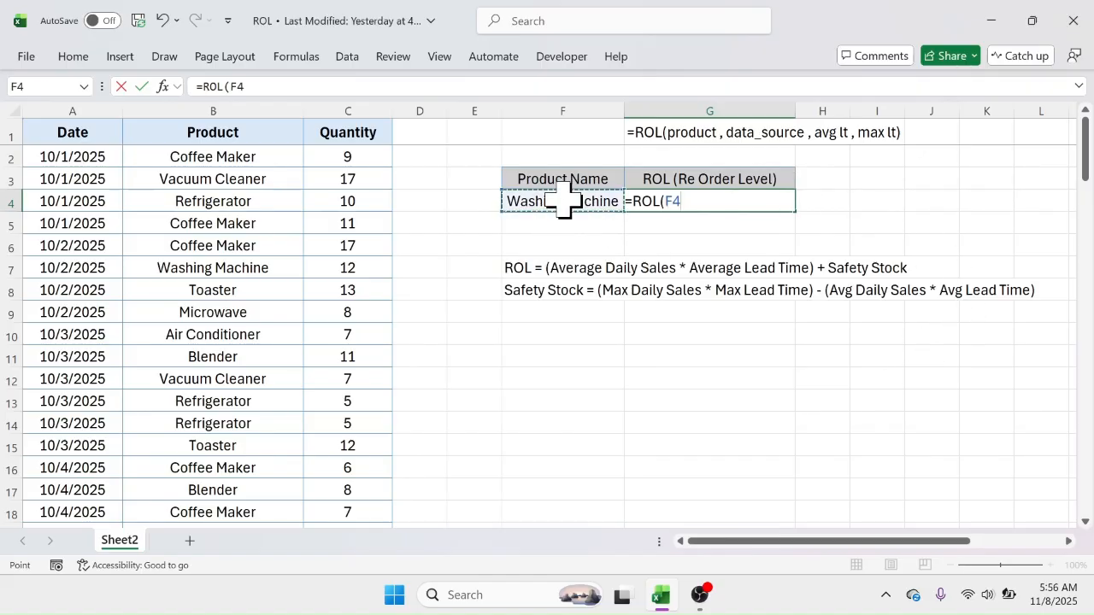
pyautogui.write(',')
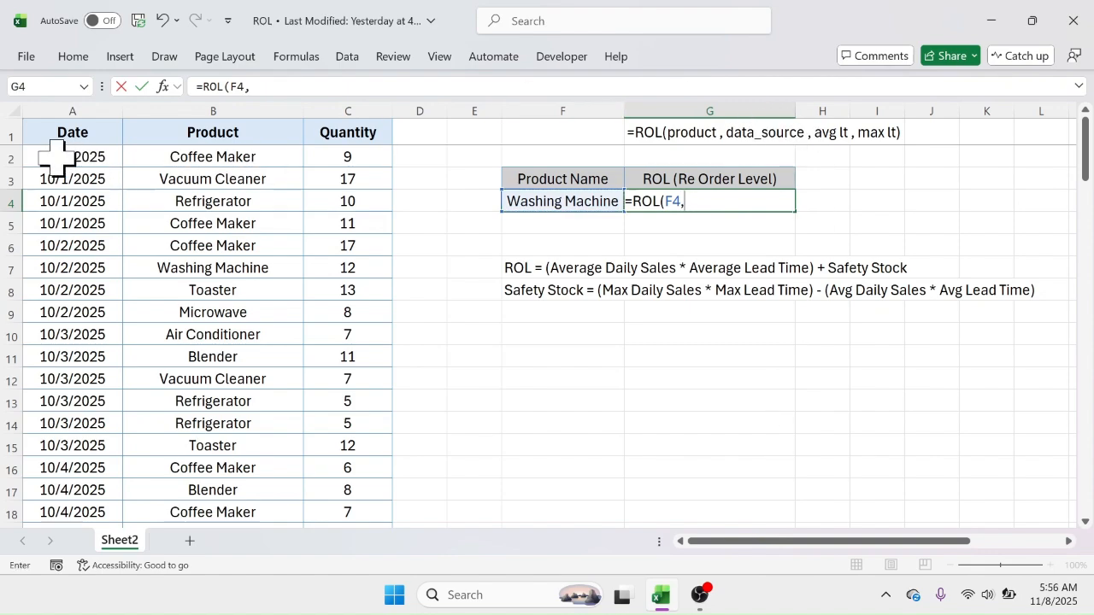
pyautogui.moveTo(69, 156); pyautogui.dragTo(333, 208)
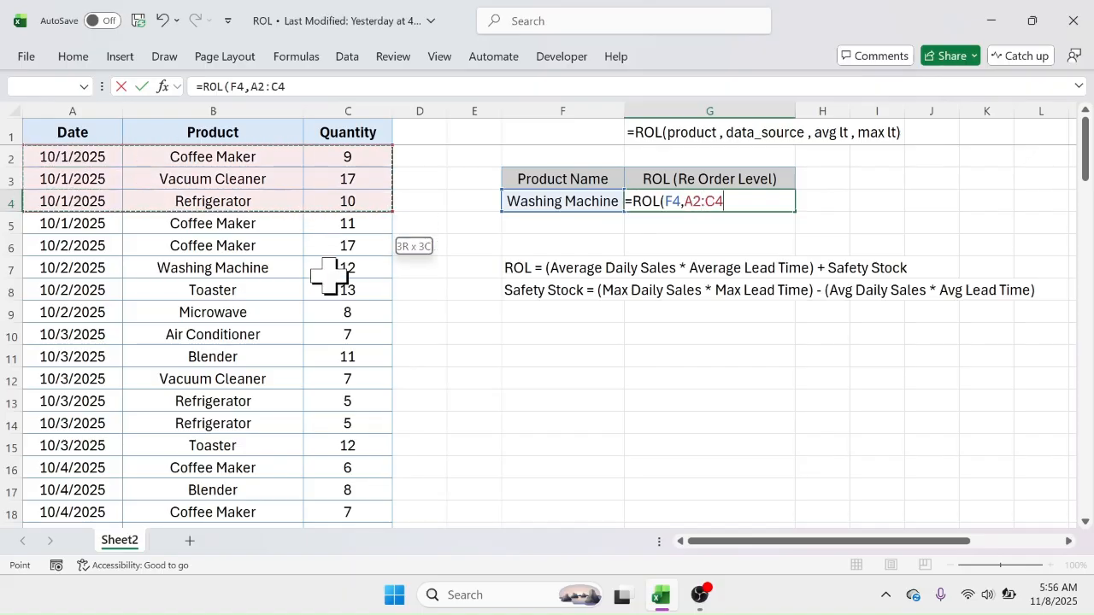
pyautogui.moveTo(329, 273); pyautogui.dragTo(341, 598)
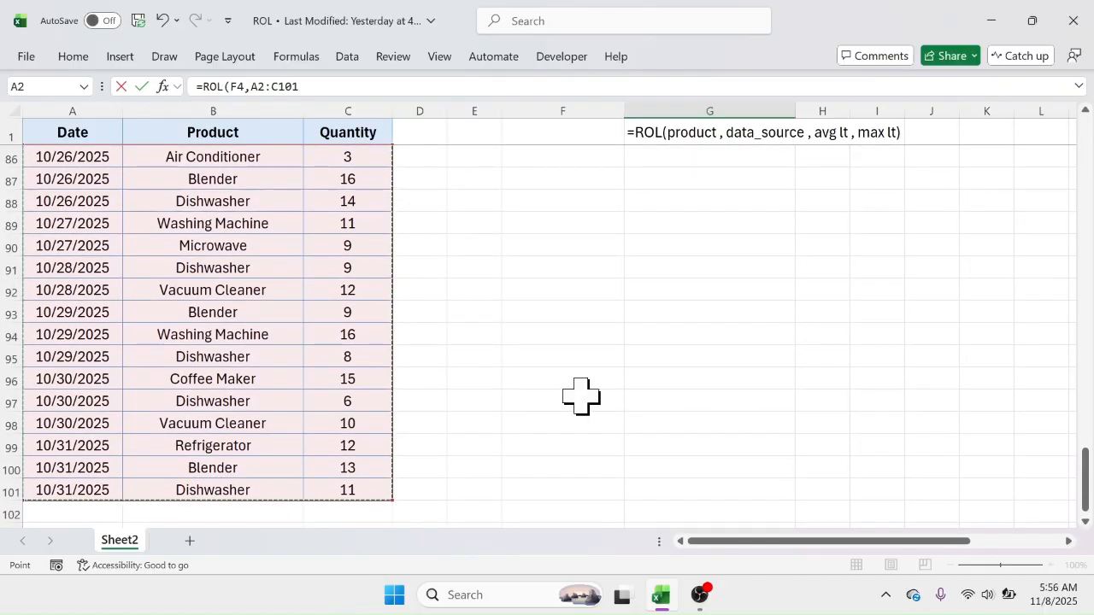
pyautogui.write(',5,9')
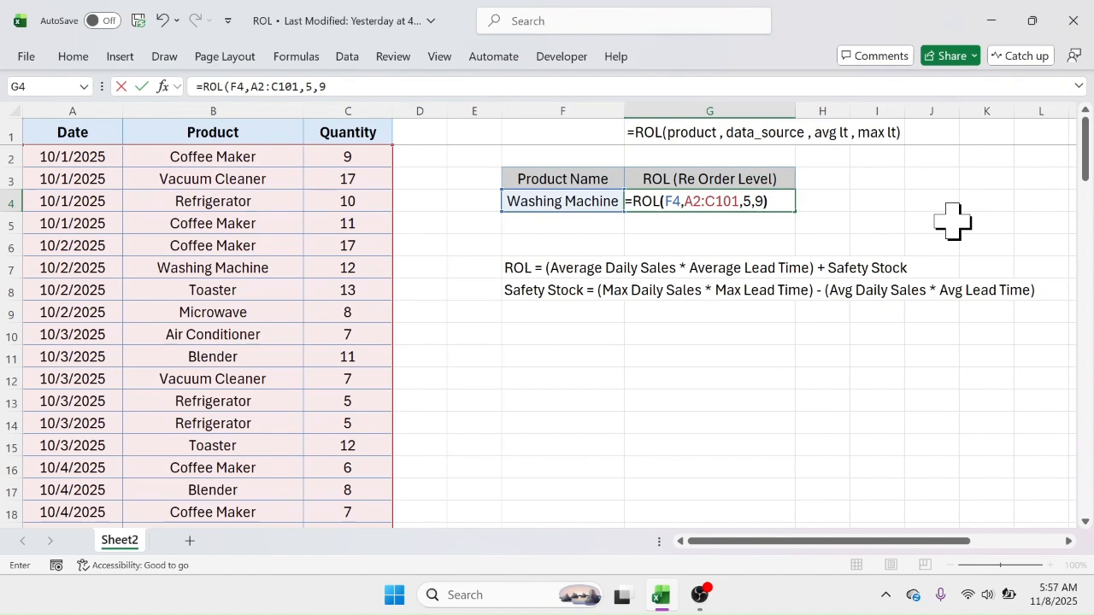
pyautogui.press('Return')
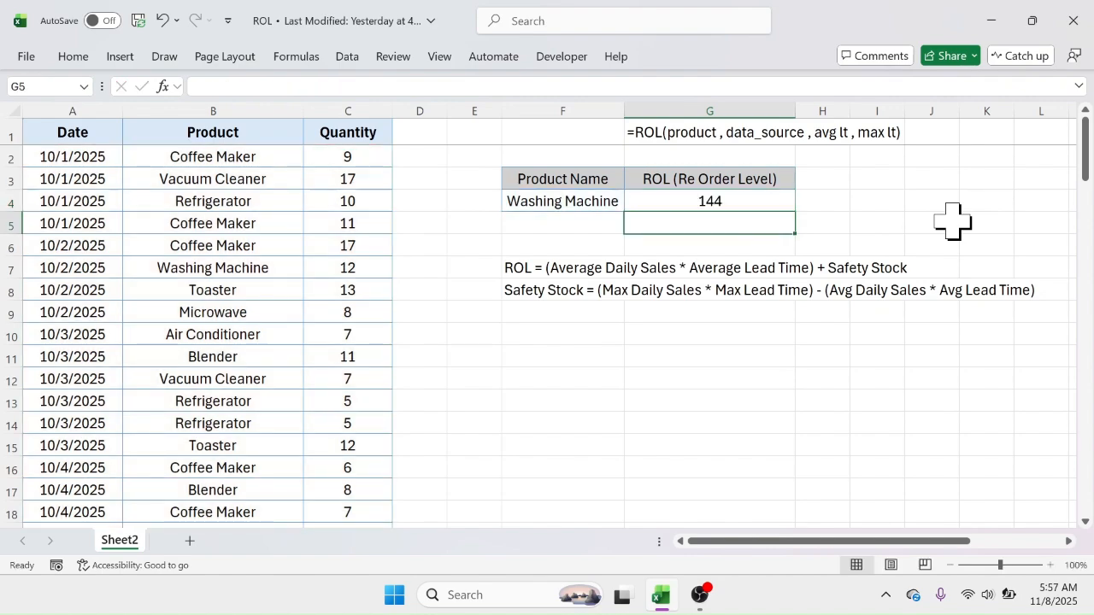
pyautogui.click(757, 205)
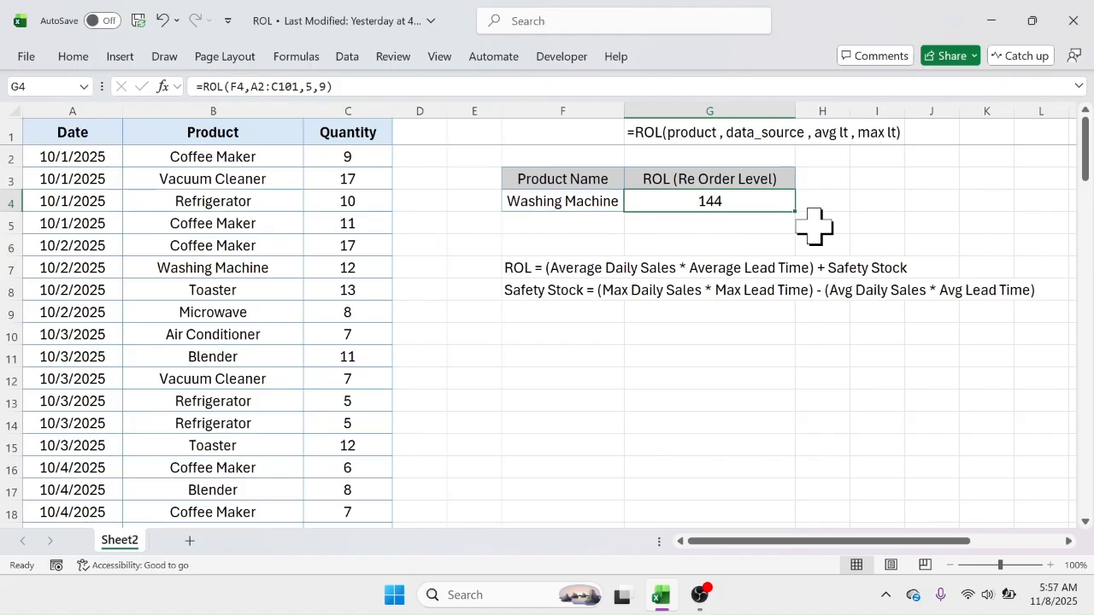
pyautogui.click(933, 209)
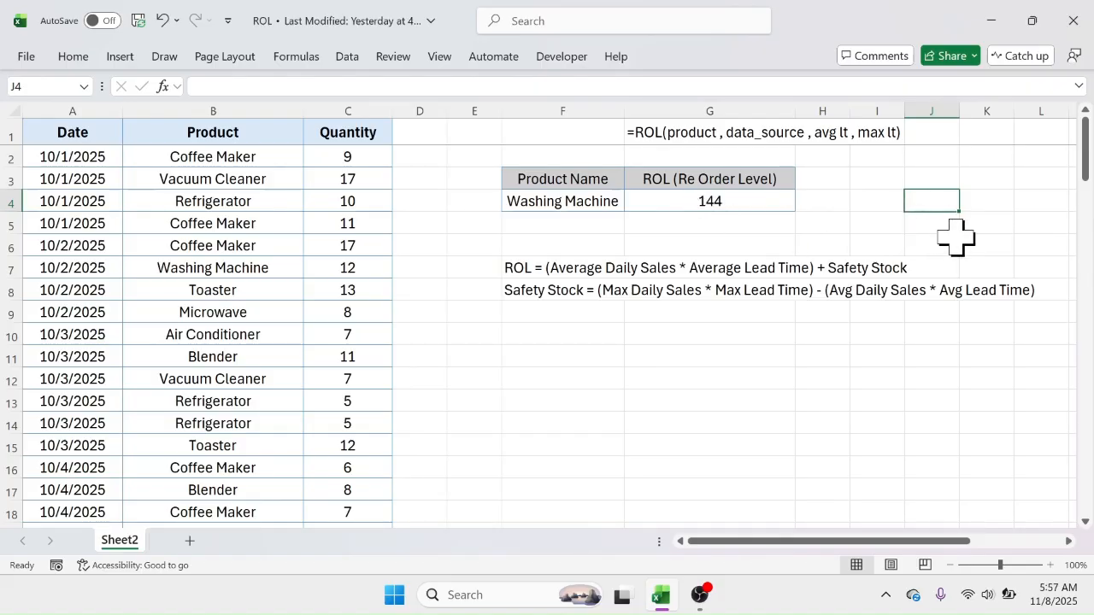
# Step: Change the product in cell F4 to Vacuum Cleaner and then to Dishwasher
pyautogui.click(581, 205)
pyautogui.click(633, 204)
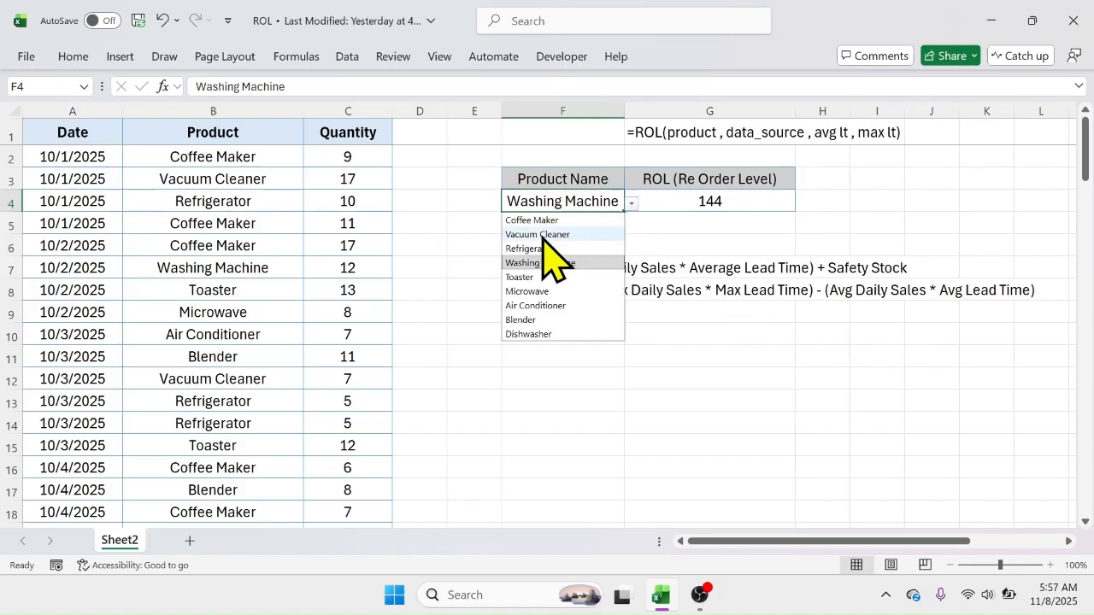
pyautogui.click(609, 232)
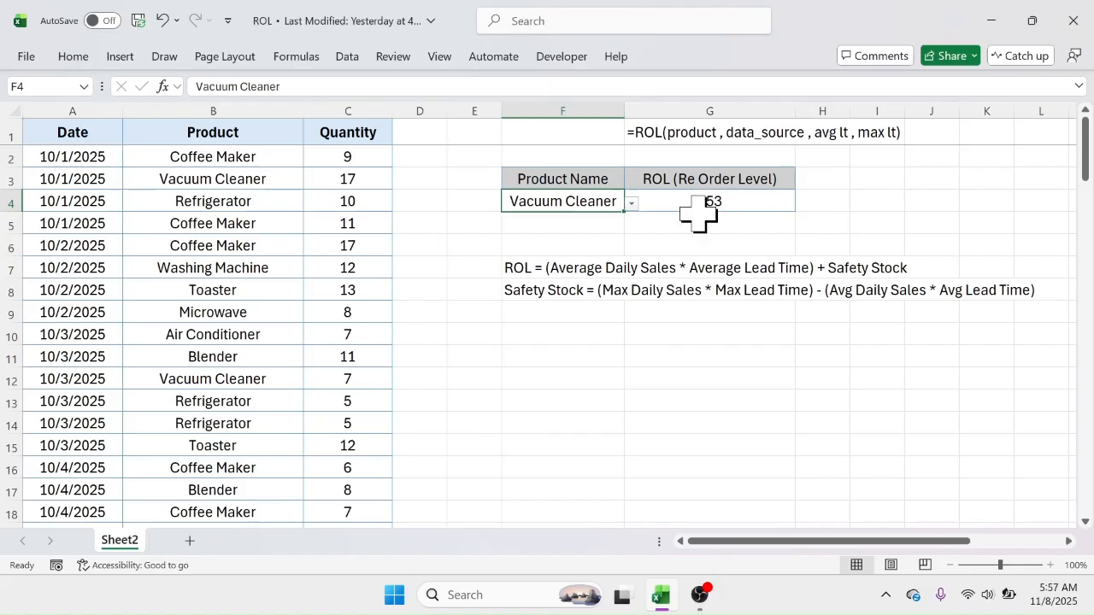
pyautogui.click(633, 205)
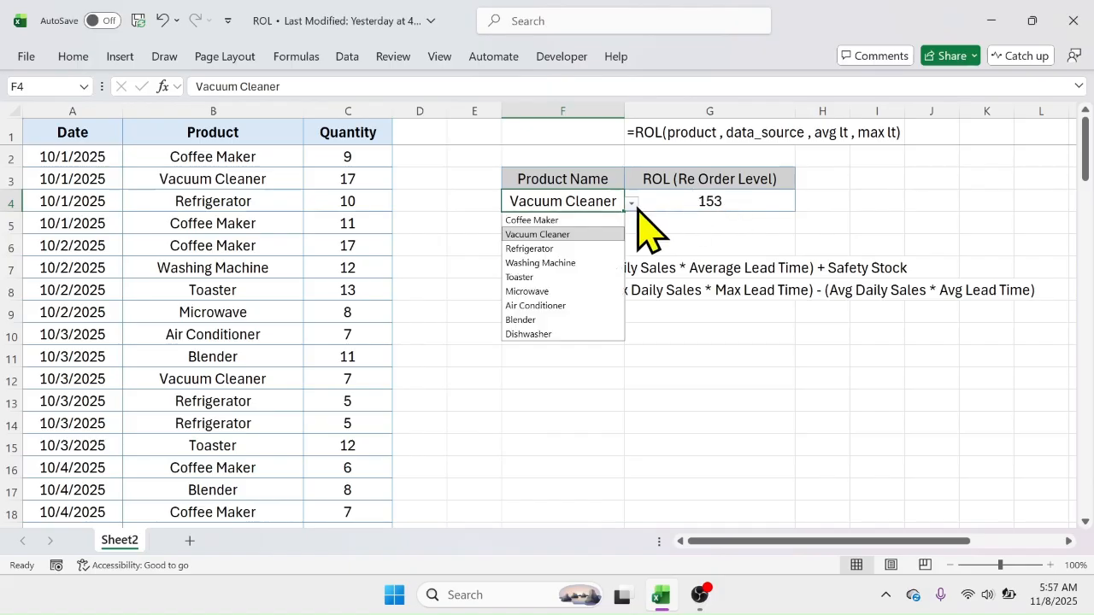
pyautogui.click(527, 334)
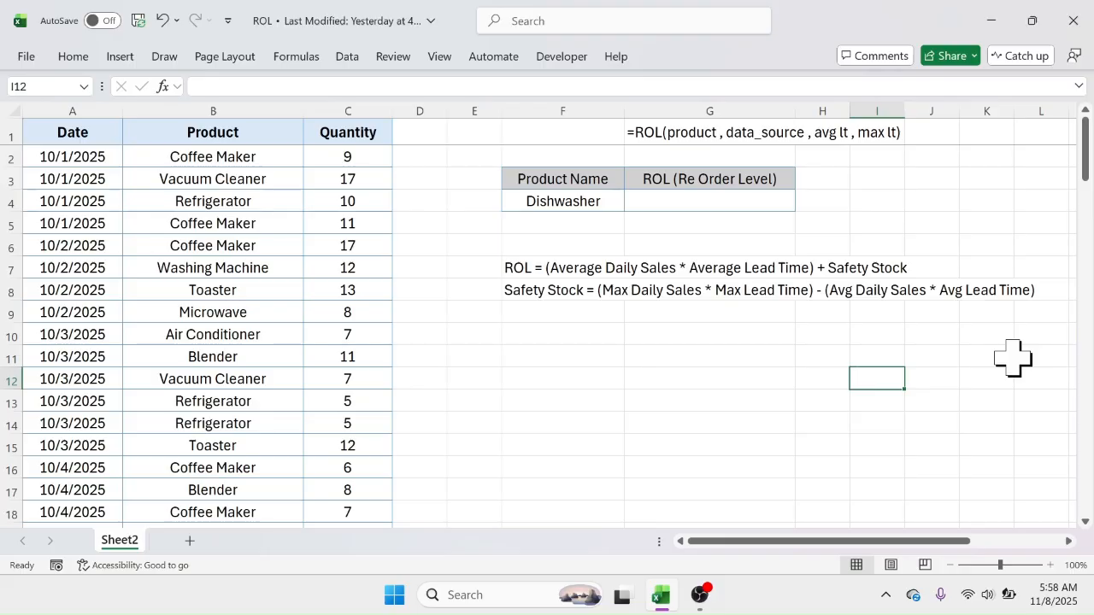
# Step: Open the ROL text file from the desktop and copy its entire VBA code
pyautogui.click(998, 19)
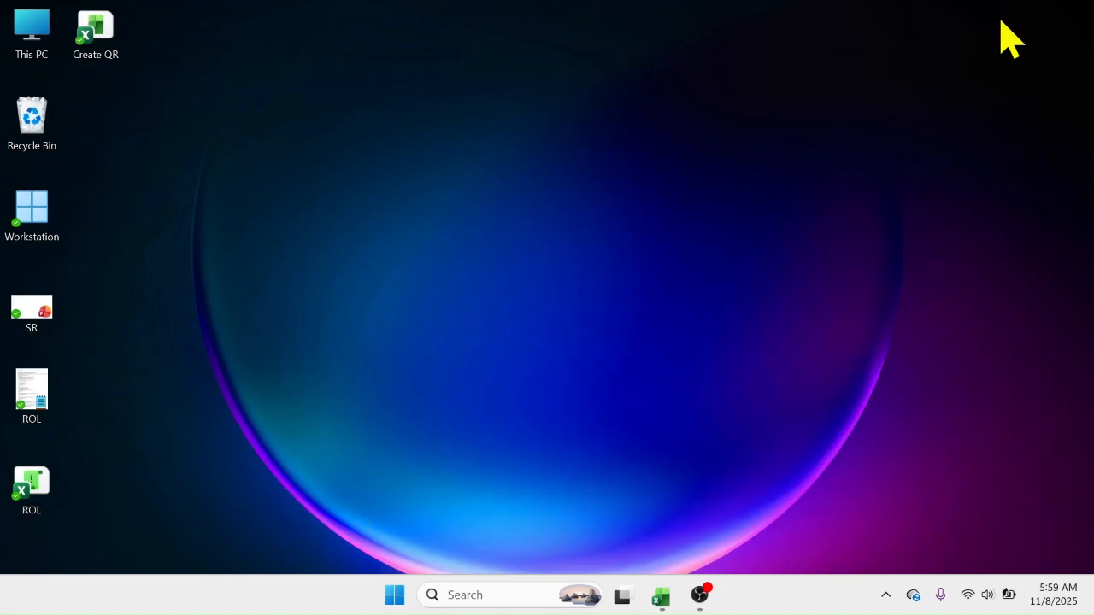
pyautogui.doubleClick(34, 409)
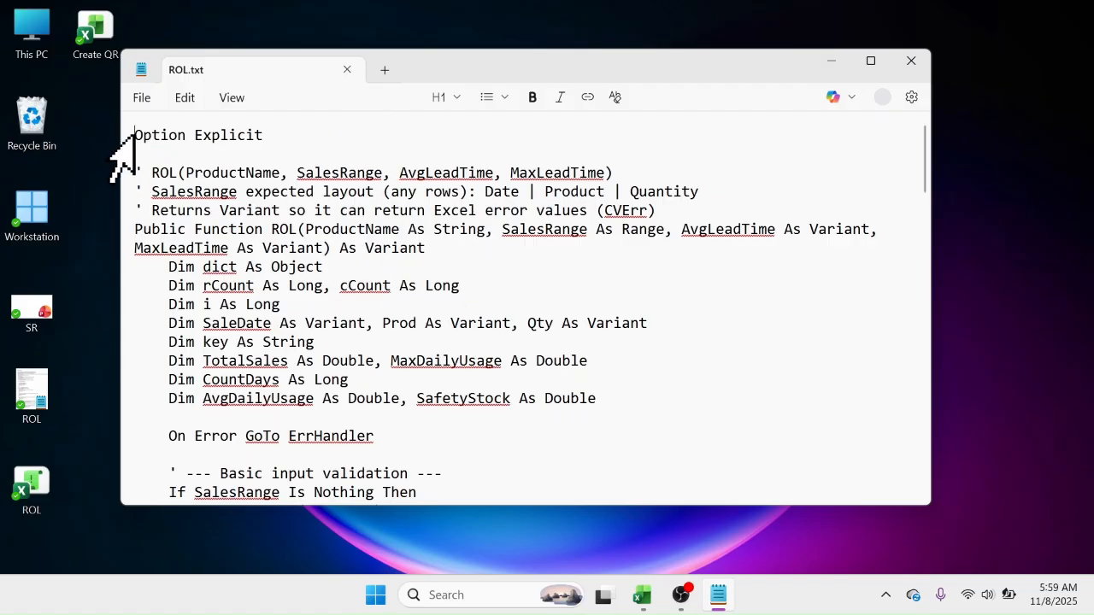
pyautogui.moveTo(135, 134); pyautogui.dragTo(286, 560)
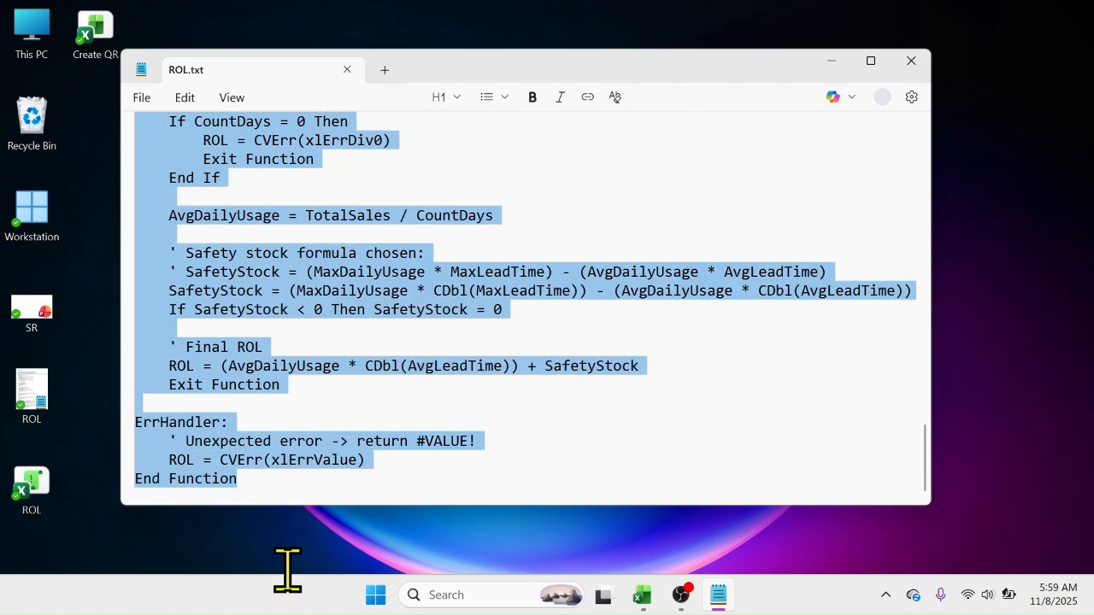
pyautogui.rightClick(266, 311)
pyautogui.click(350, 311)
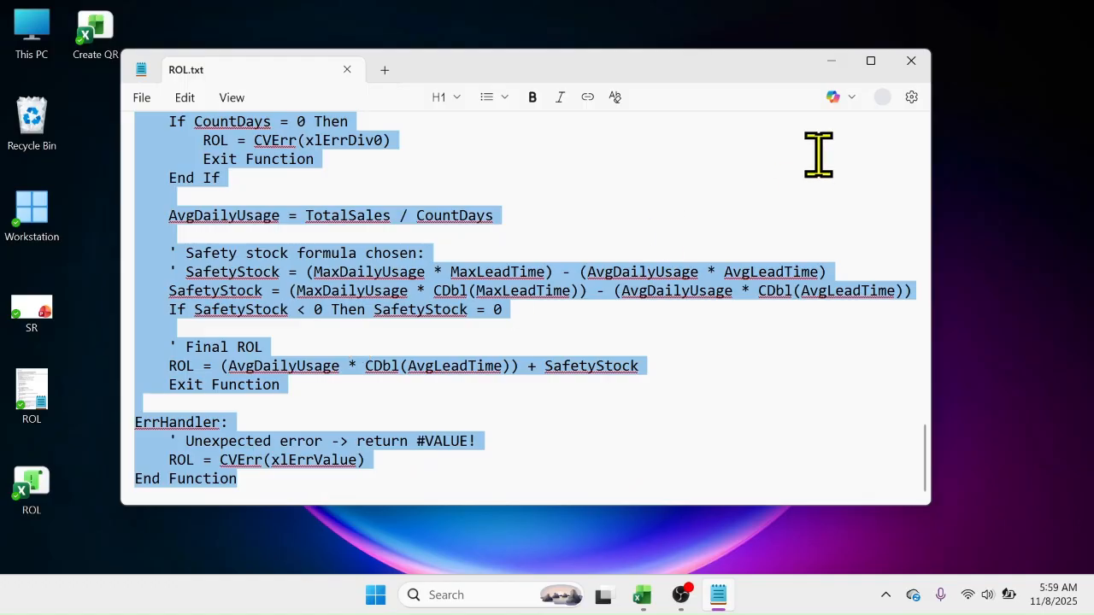
# Step: Switch back to the ROL workbook in Excel and insert a new module in its Visual Basic editor
pyautogui.click(832, 62)
pyautogui.click(642, 598)
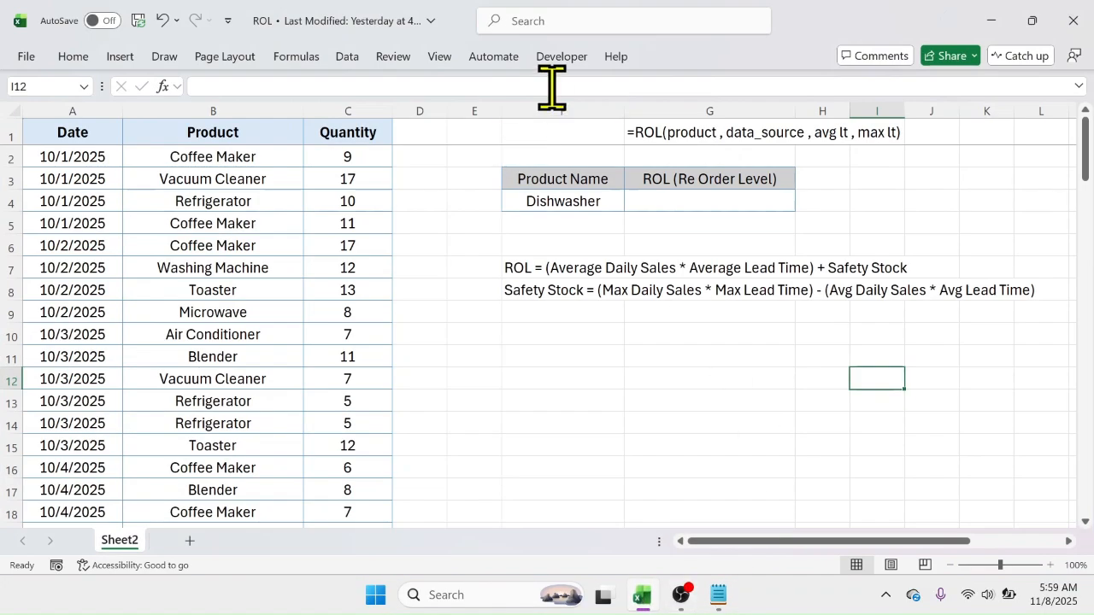
pyautogui.click(562, 56)
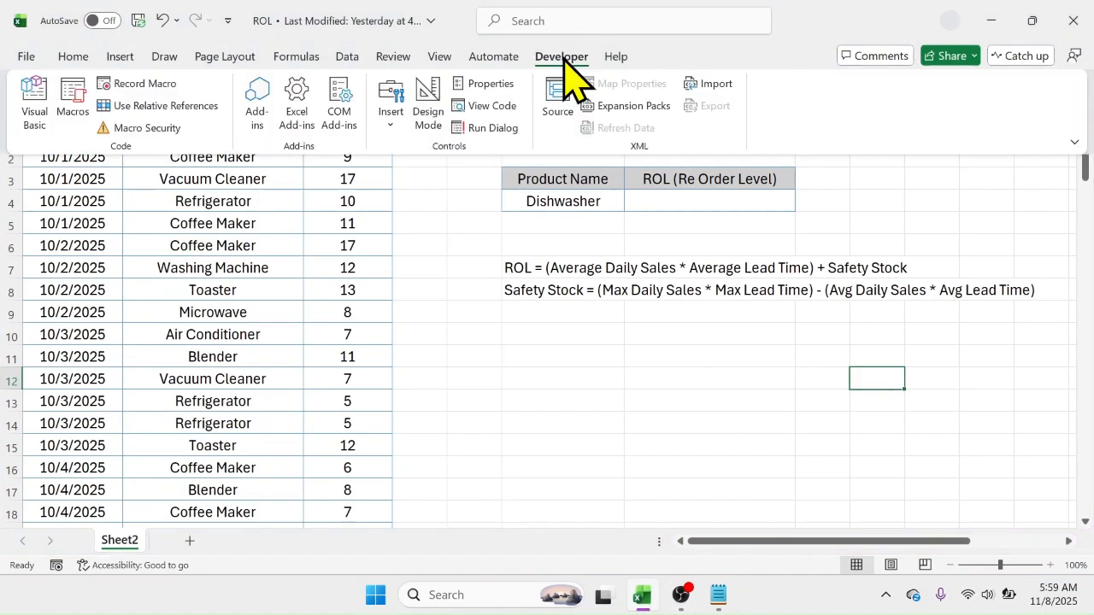
pyautogui.click(38, 111)
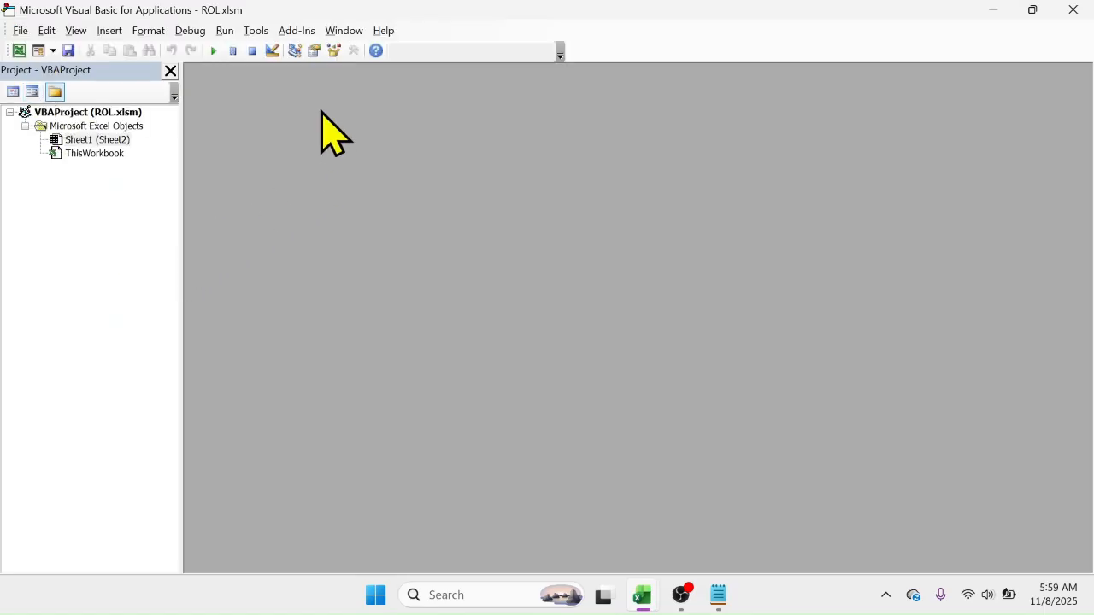
pyautogui.click(109, 31)
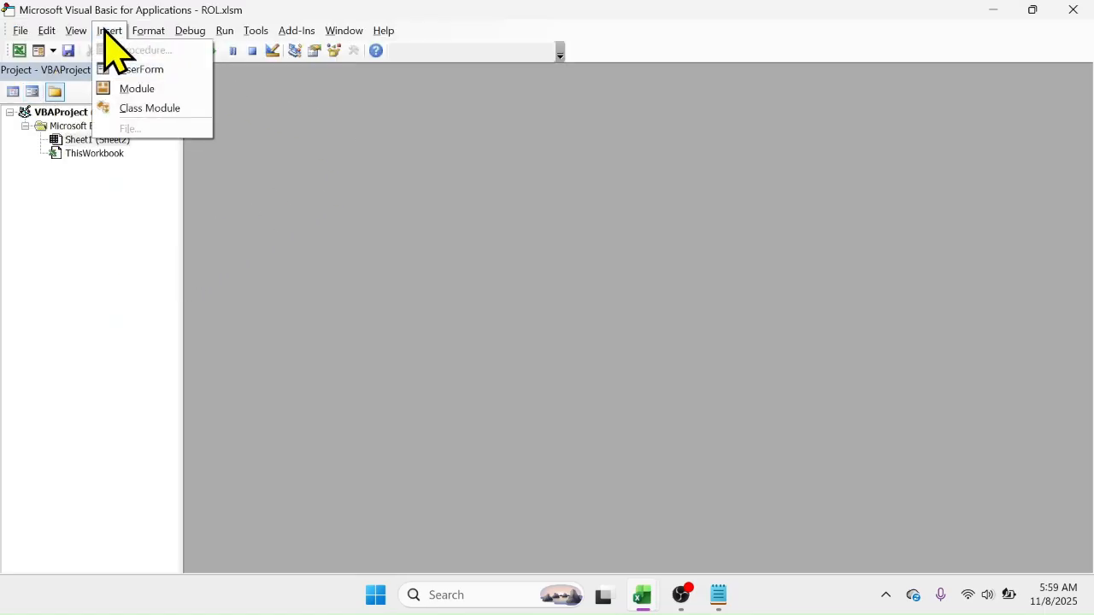
pyautogui.click(137, 89)
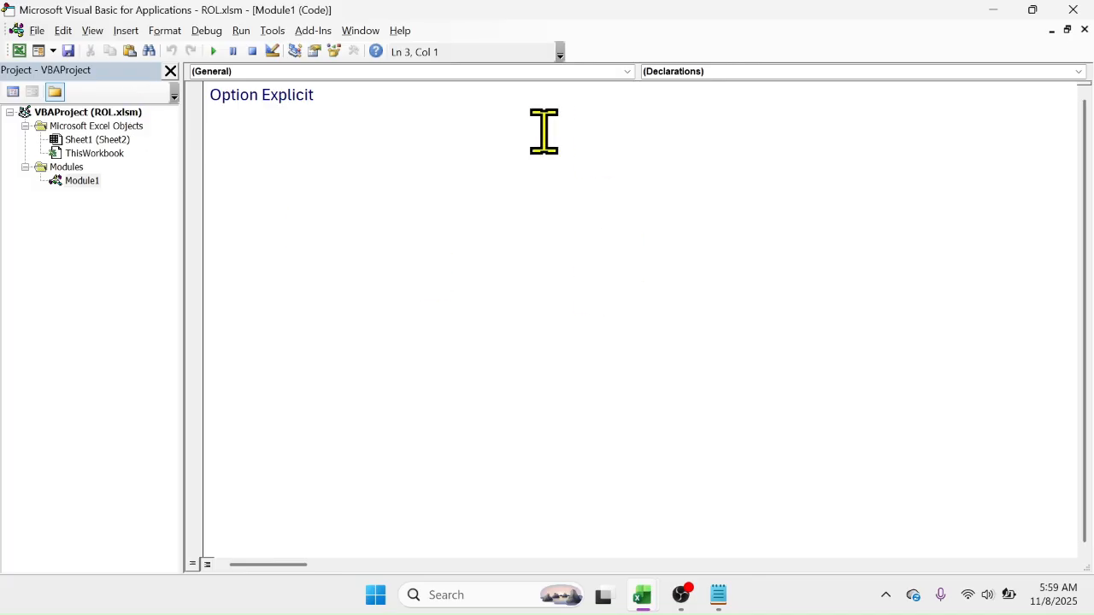
# Step: Paste the copied ROL function code into the new module and close the Visual Basic editor
pyautogui.rightClick(326, 148)
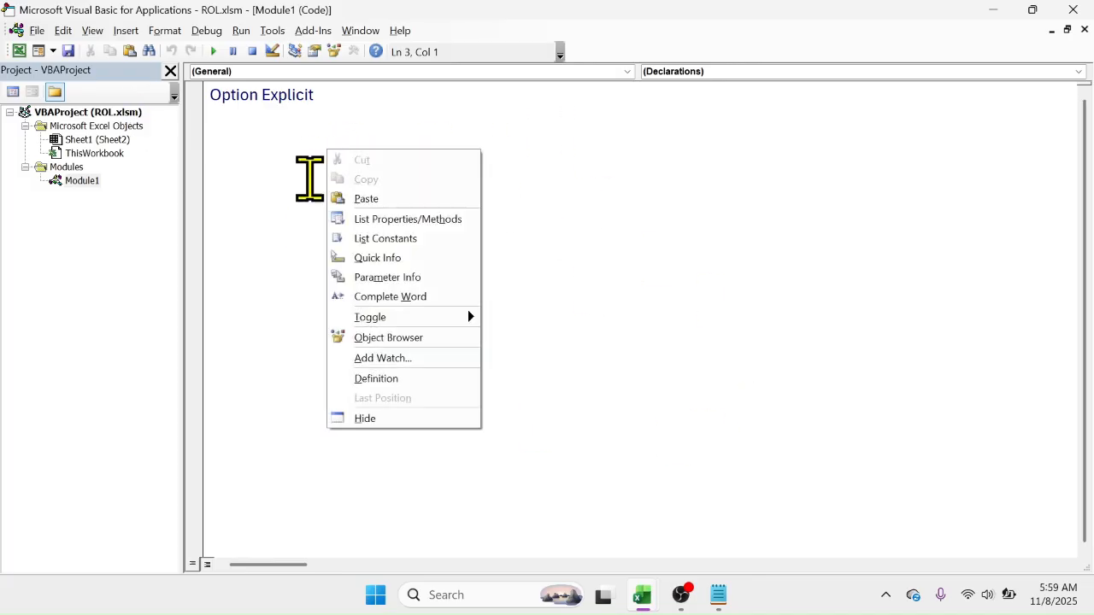
pyautogui.click(370, 202)
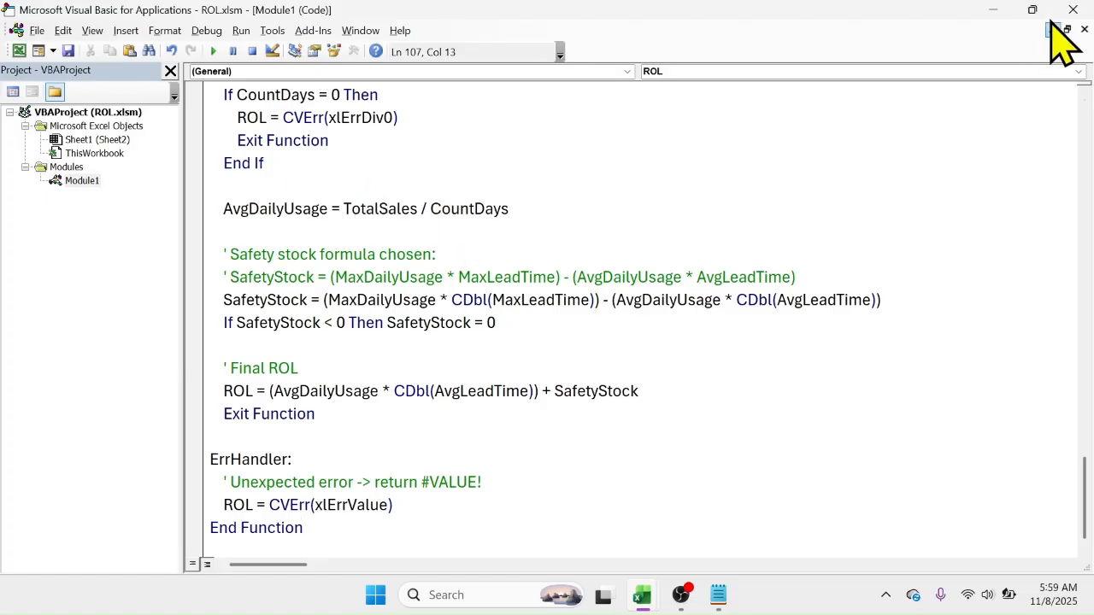
pyautogui.click(1072, 10)
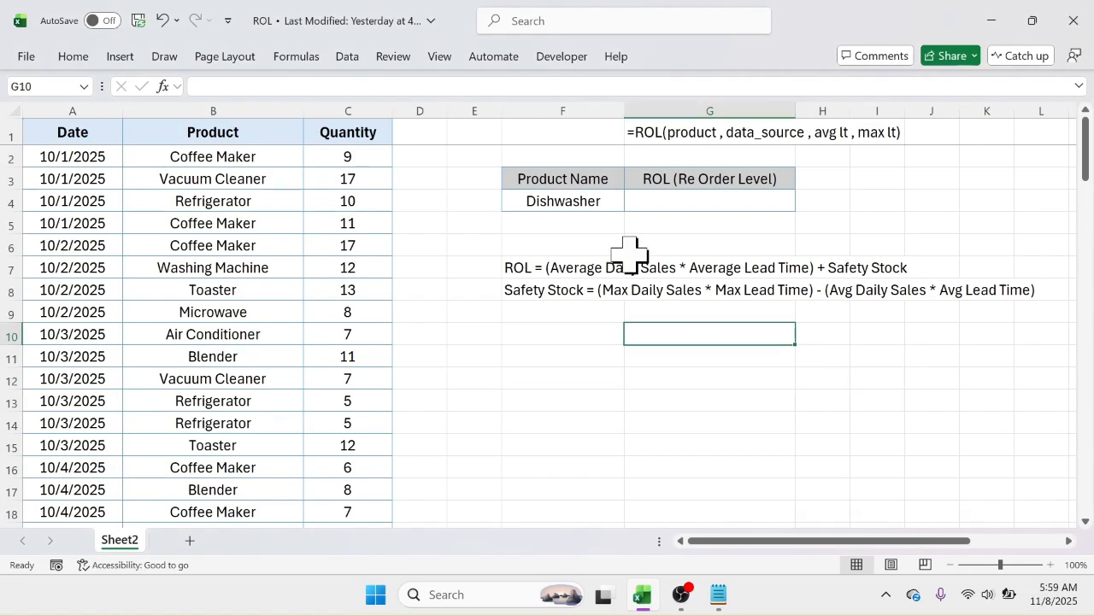
# Step: Start a formula in cell G4 with the custom ROL function, using cell F4 as the product argument
pyautogui.click(733, 206)
pyautogui.write('=RO')
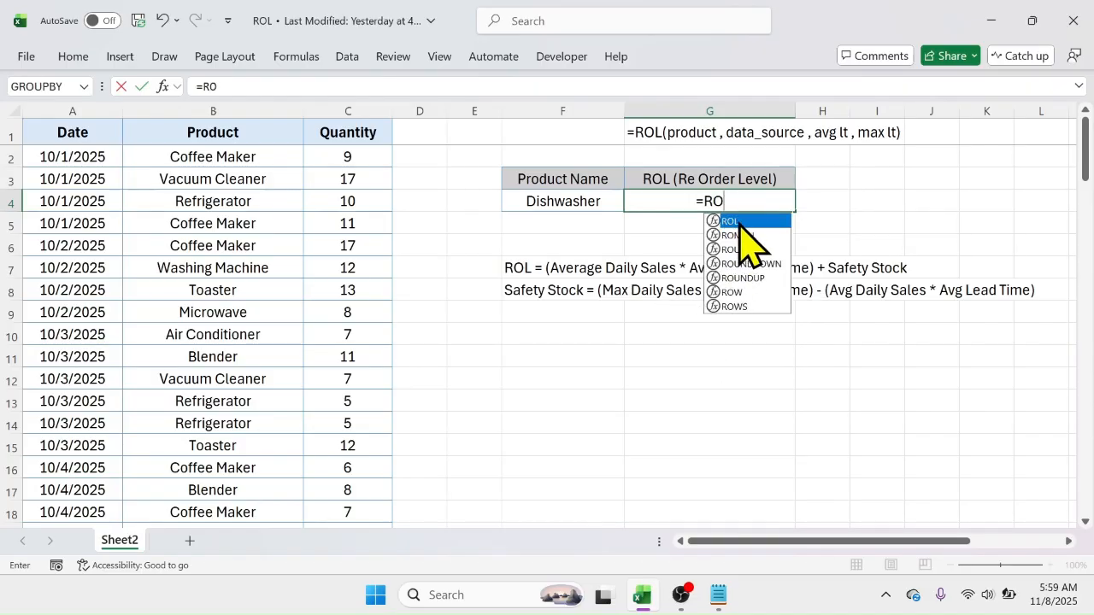
pyautogui.doubleClick(738, 224)
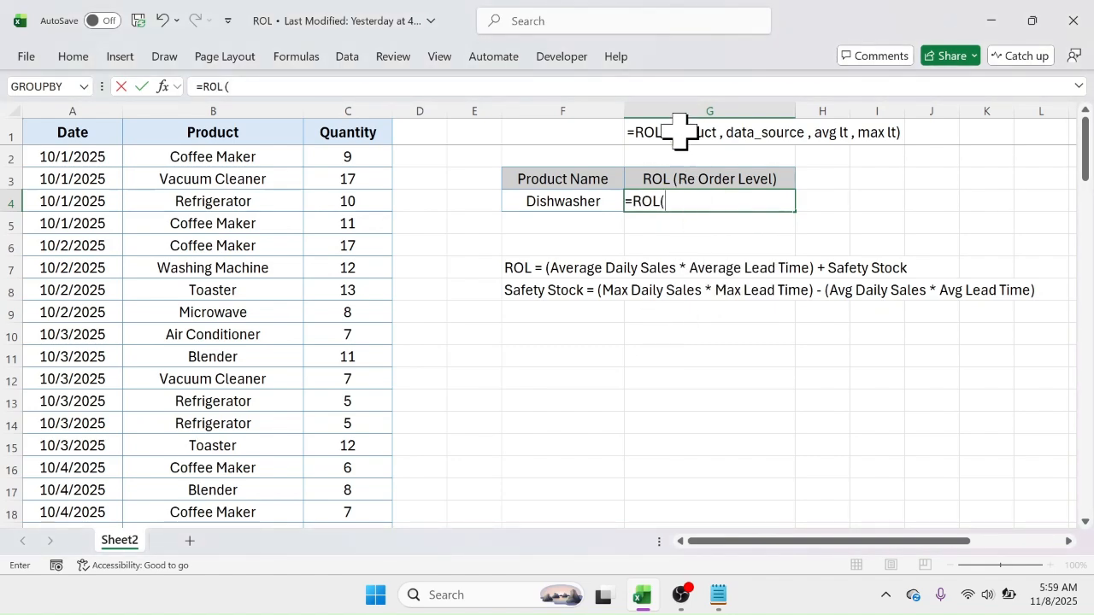
pyautogui.click(571, 204)
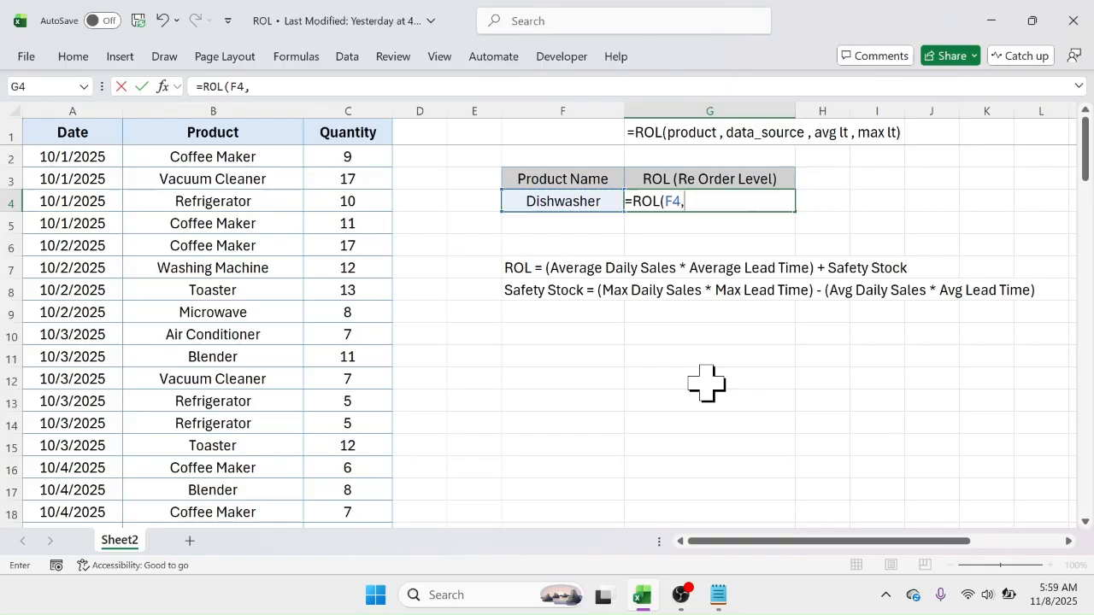
# Step: Complete the ROL formula with data source A2:C101, average lead time 4 and maximum lead time 7
pyautogui.click(66, 156)
pyautogui.hotkey('shift', 'Right')
pyautogui.hotkey('shift', 'Right')
pyautogui.hotkey('shift', 'Down')
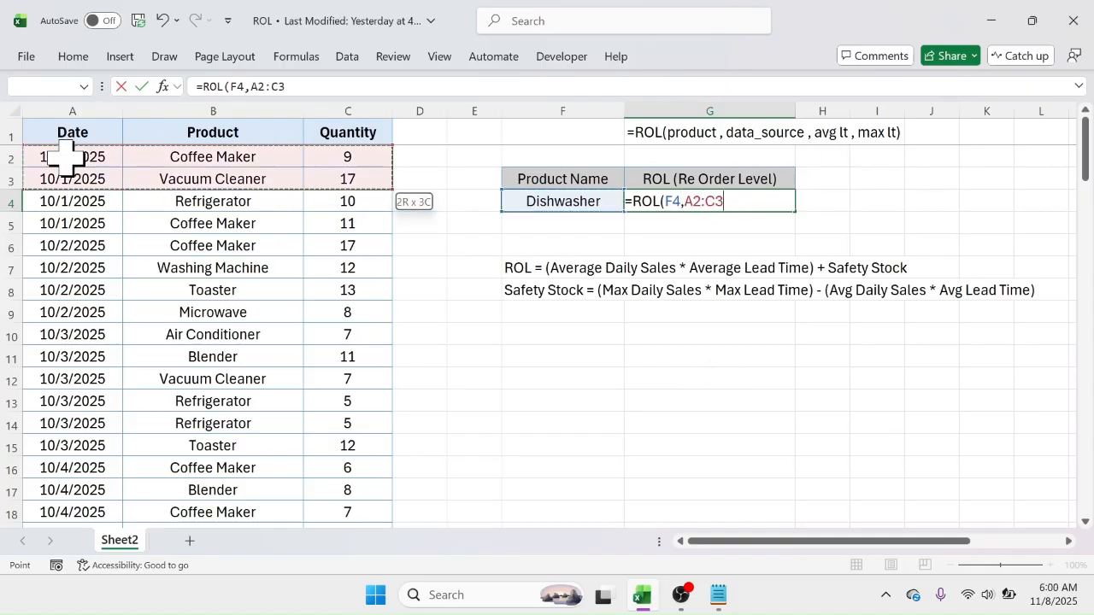
pyautogui.hotkey('ctrl', 'shift', 'Down')
pyautogui.write(',4,')
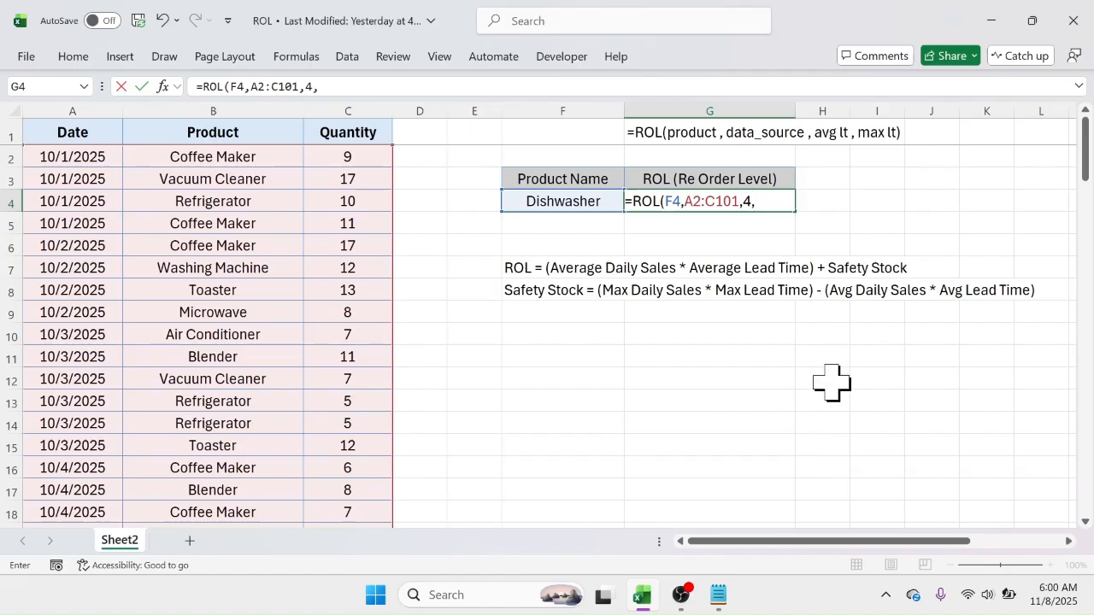
pyautogui.write(')')
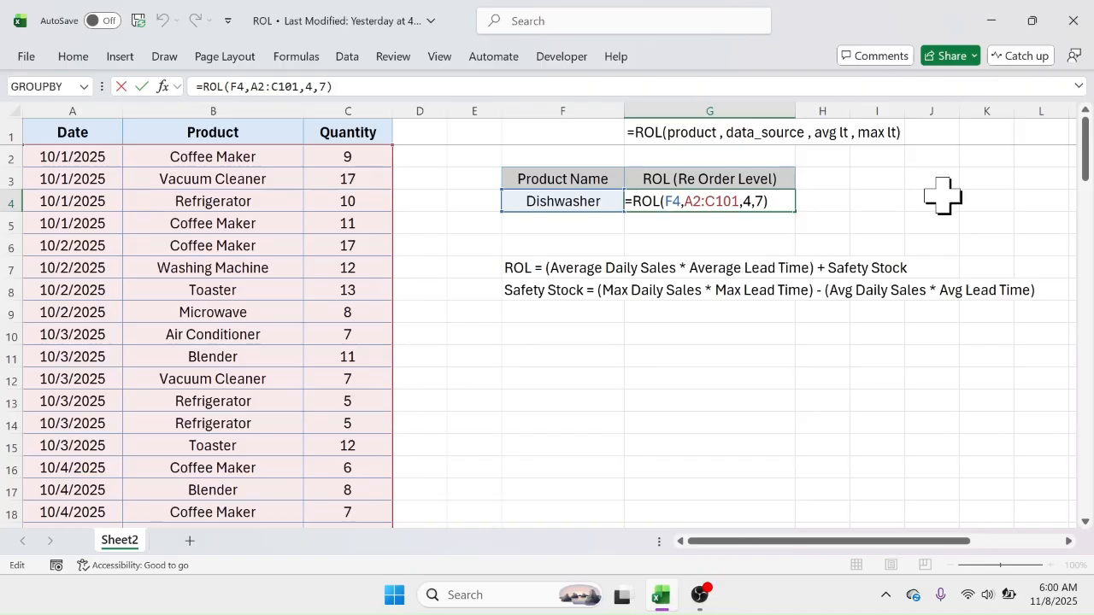
pyautogui.press('Return')
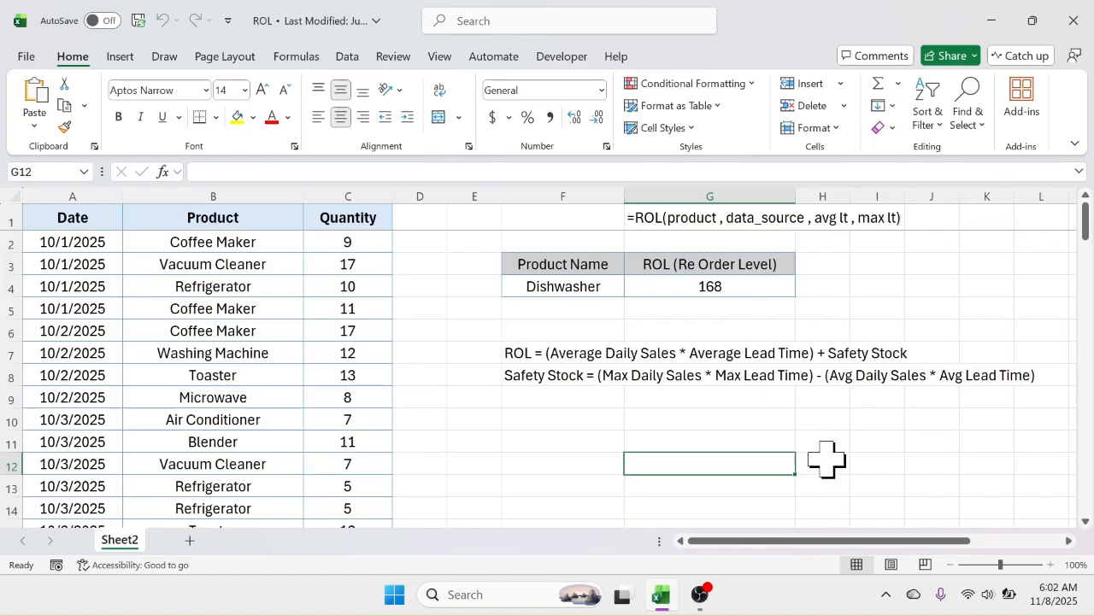
# Step: Choose Excel Macro-Enabled Workbook (*.xlsm) as the format for saving ROL under a copy, and return to the sheet without saving
pyautogui.click(26, 55)
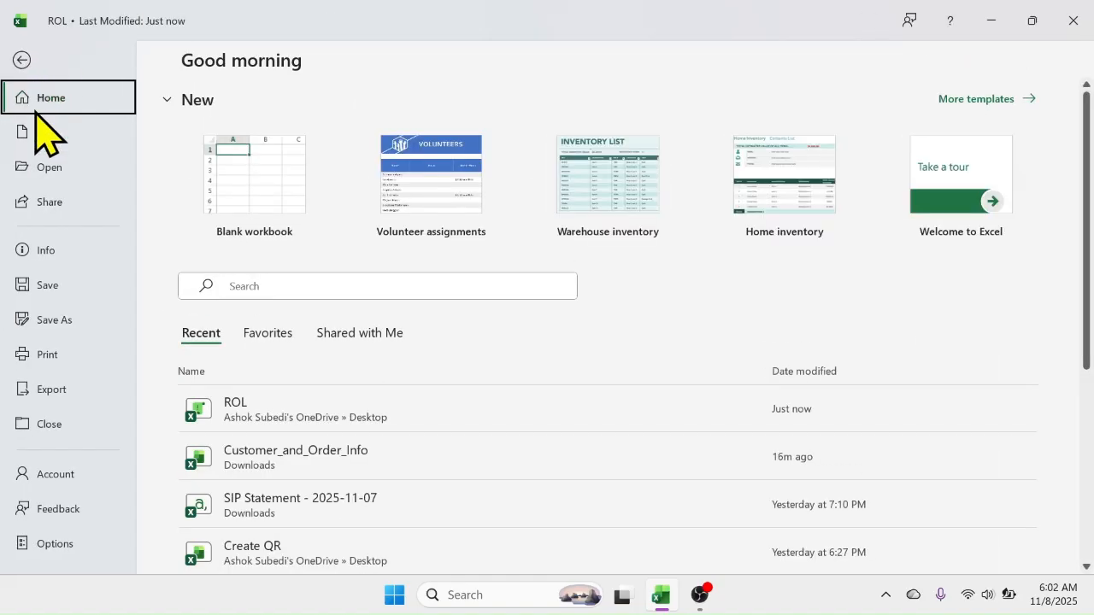
pyautogui.click(53, 321)
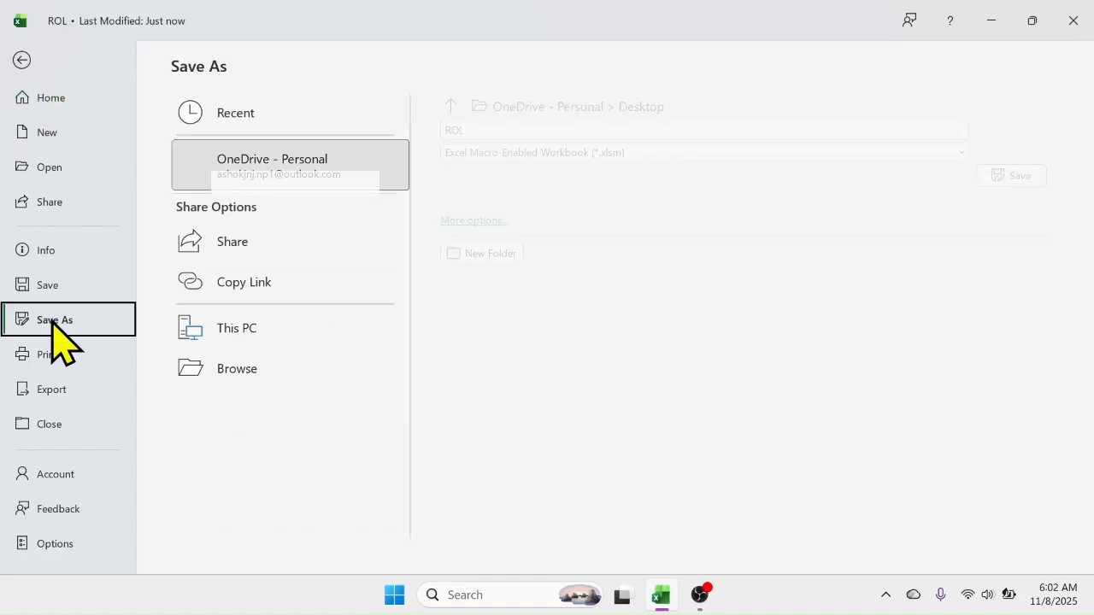
pyautogui.click(566, 153)
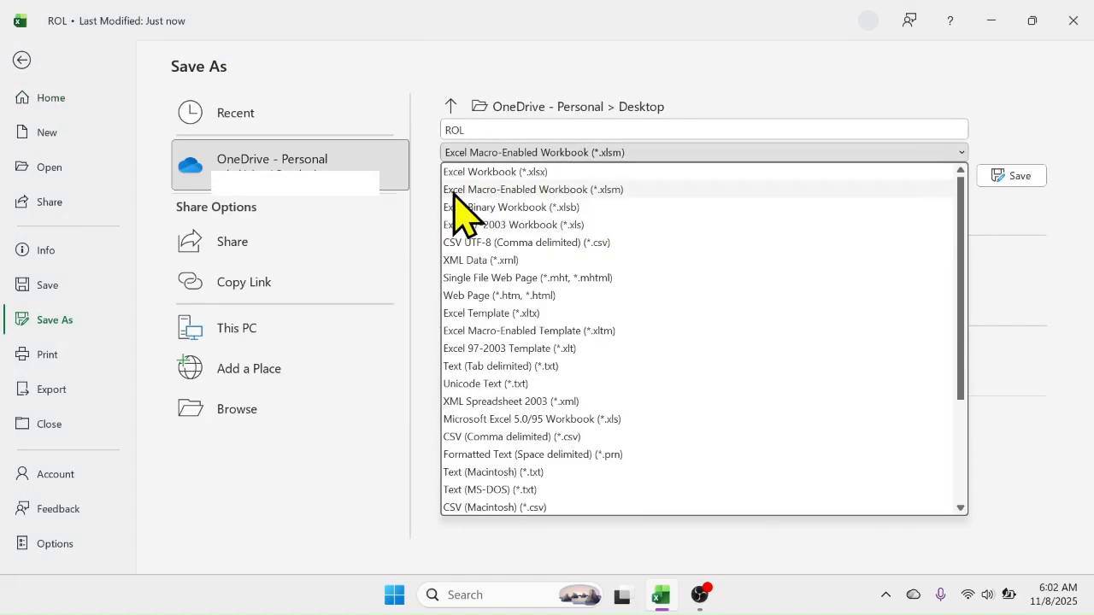
pyautogui.click(539, 189)
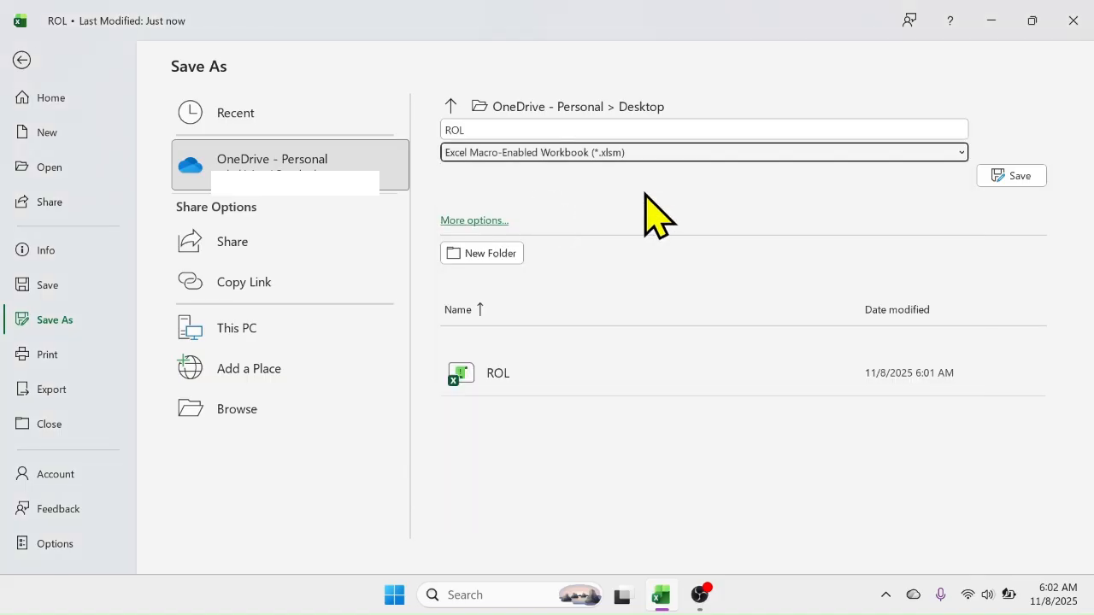
pyautogui.click(22, 60)
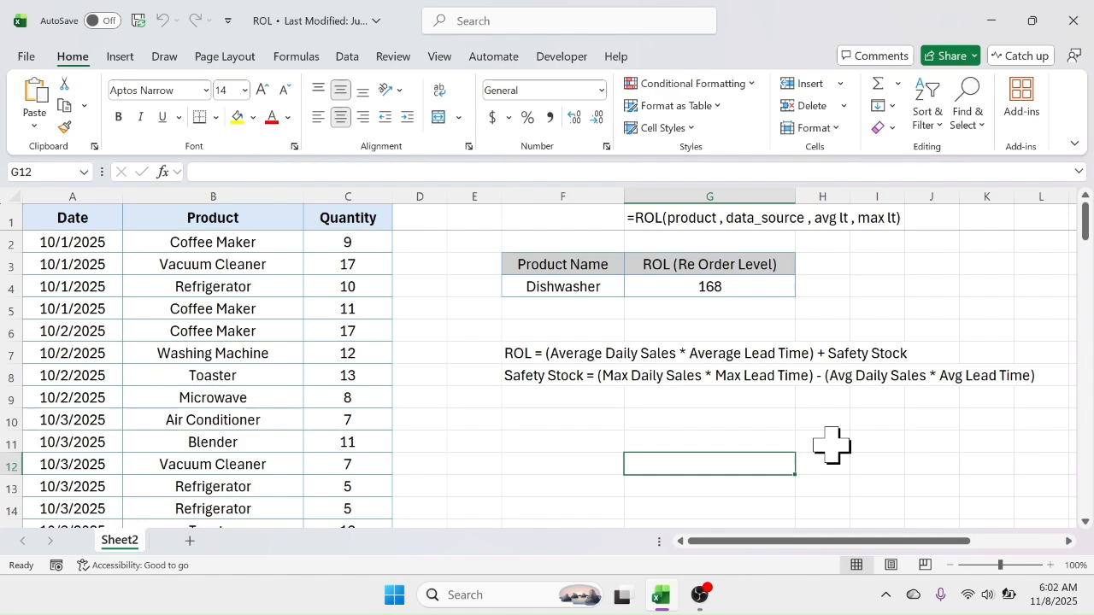